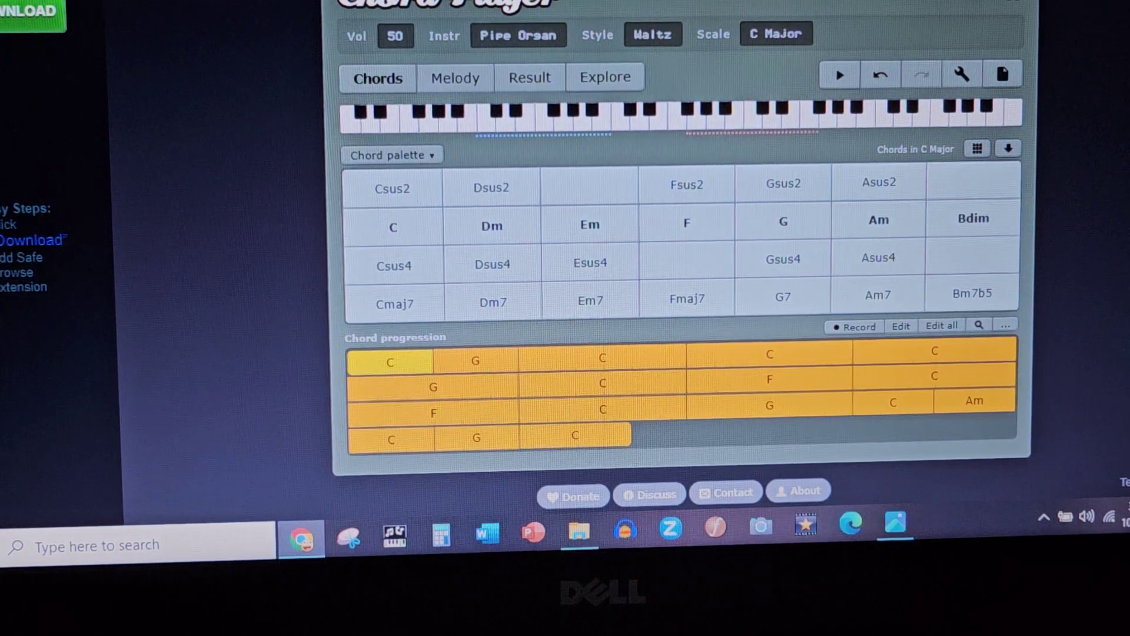
Step: Open another browser tab, then come back to the C major waltz progression page
{"action": "key", "text": "ctrl+t"}
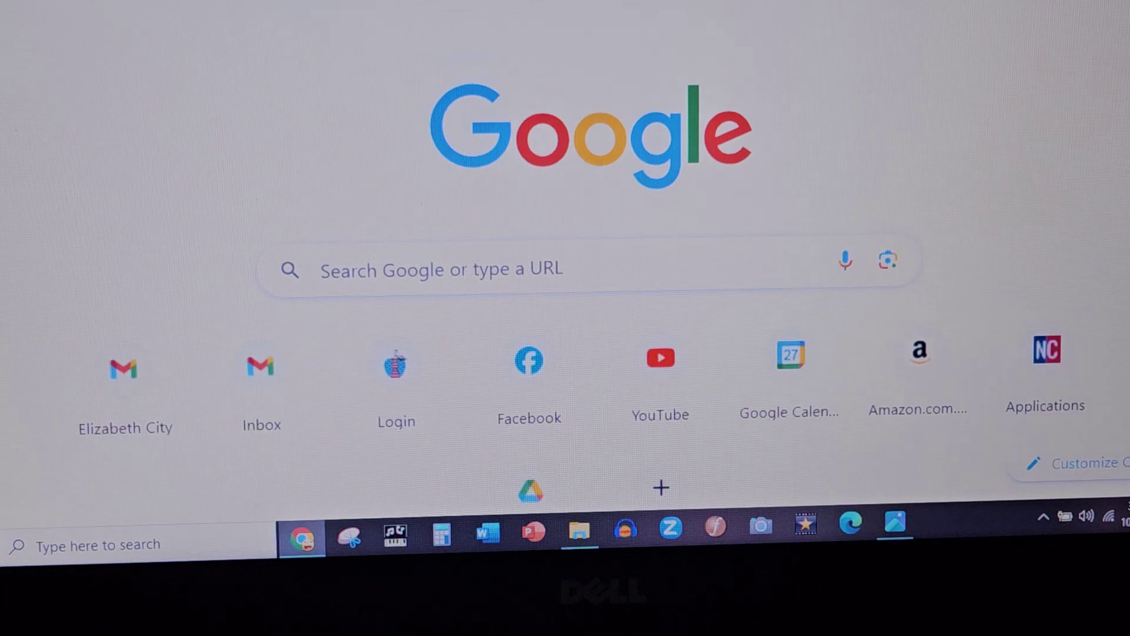
{"action": "key", "text": "ctrl+Tab"}
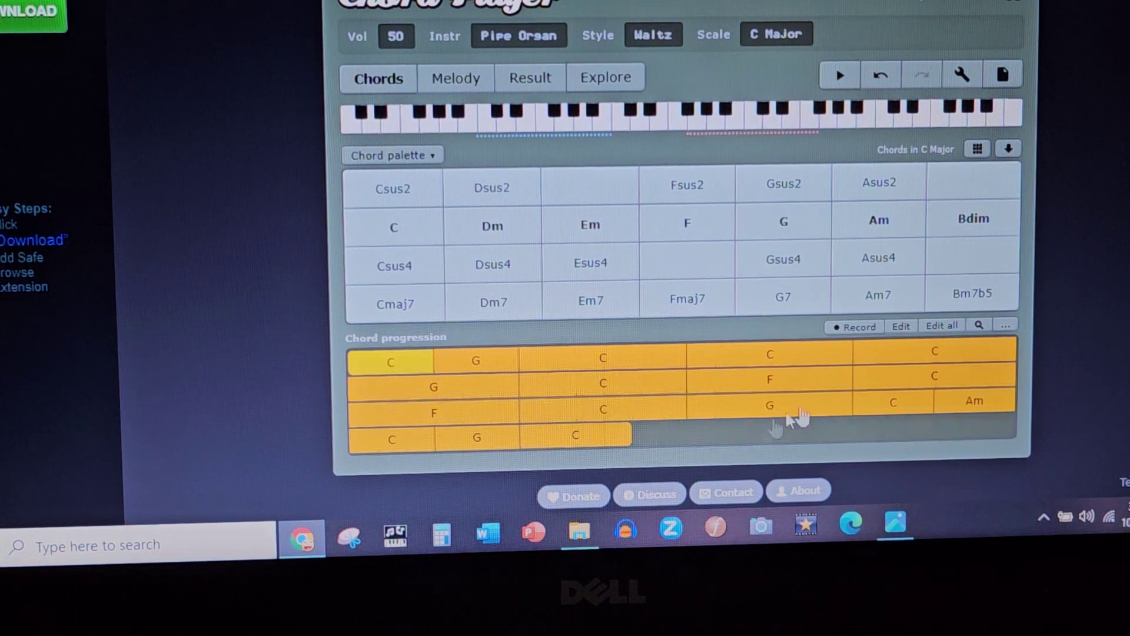
Step: View the chord listing with Edit all, close it unchanged, and go to Drum Machine
{"action": "left_click", "coordinate": [941, 325]}
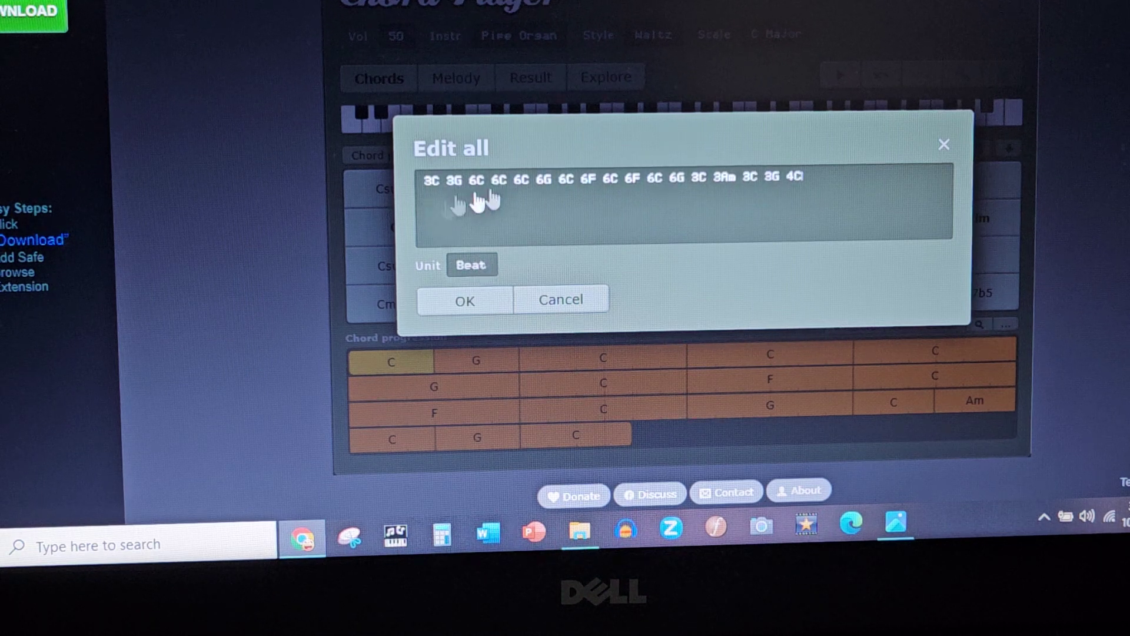
{"action": "left_click", "coordinate": [487, 301]}
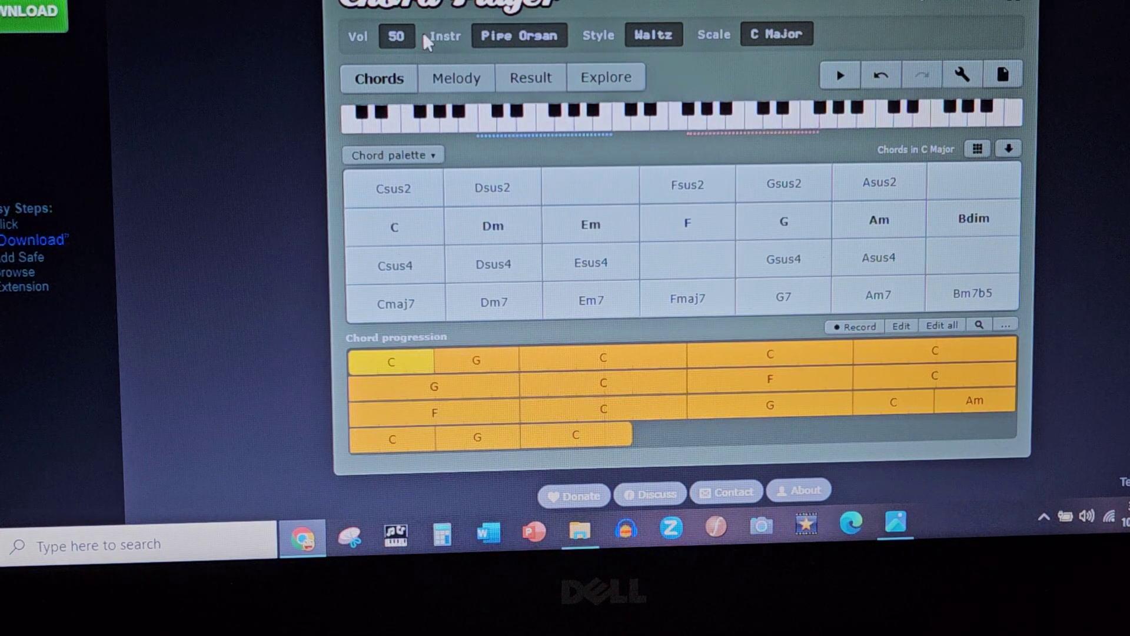
{"action": "key", "text": "ctrl+Tab"}
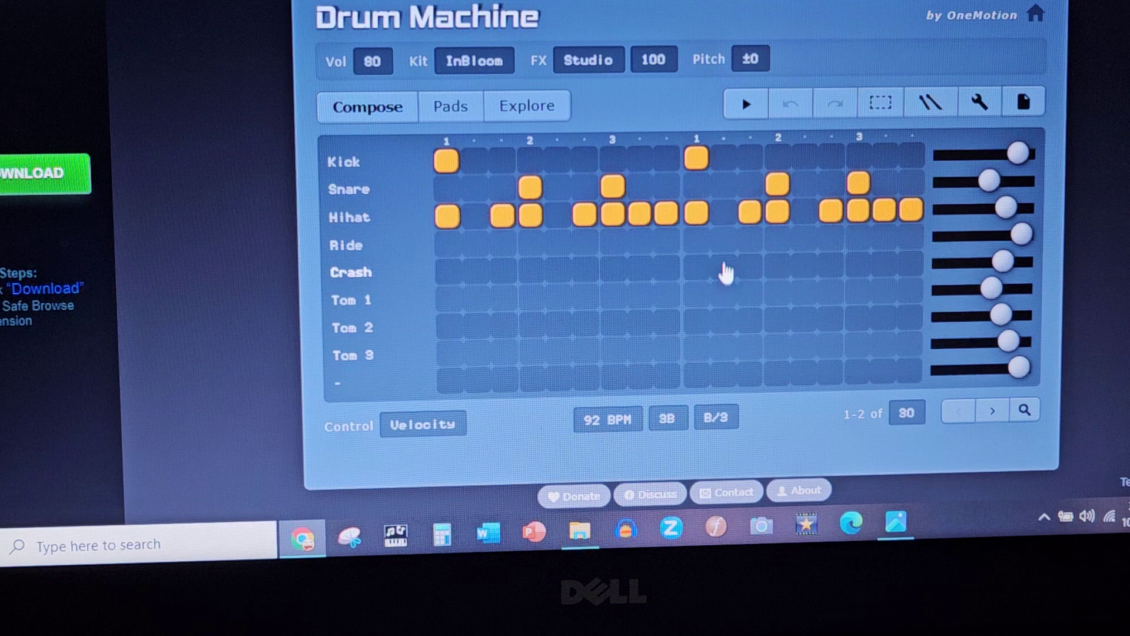
Step: Review the final pages of the 28-page drum pattern, then page back toward the start
{"action": "left_click", "coordinate": [992, 413]}
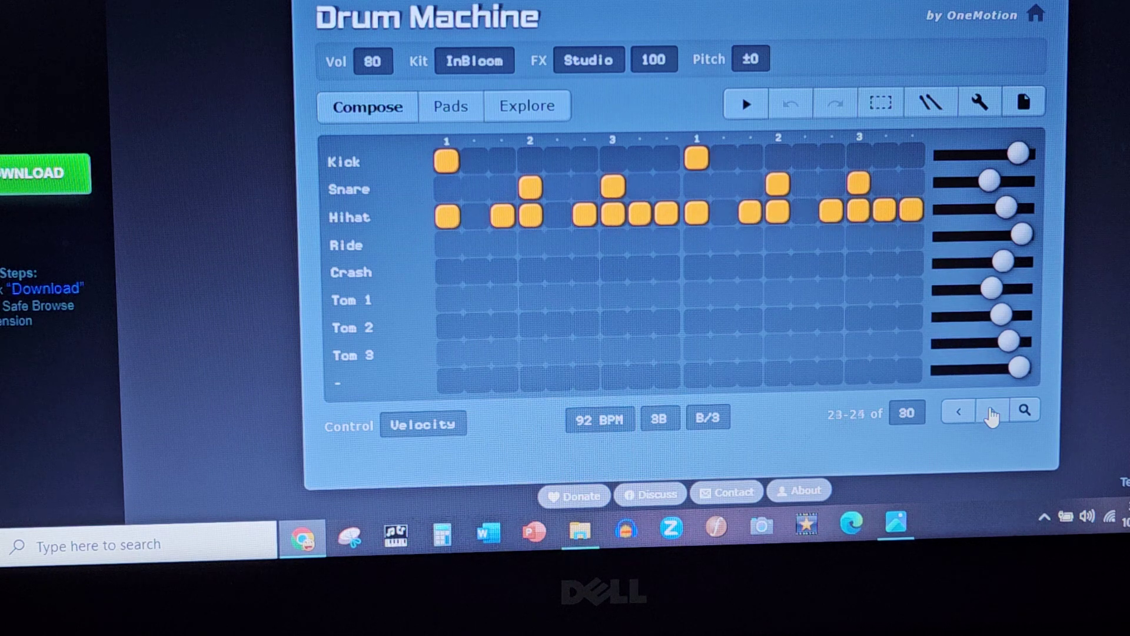
{"action": "left_click", "coordinate": [992, 413]}
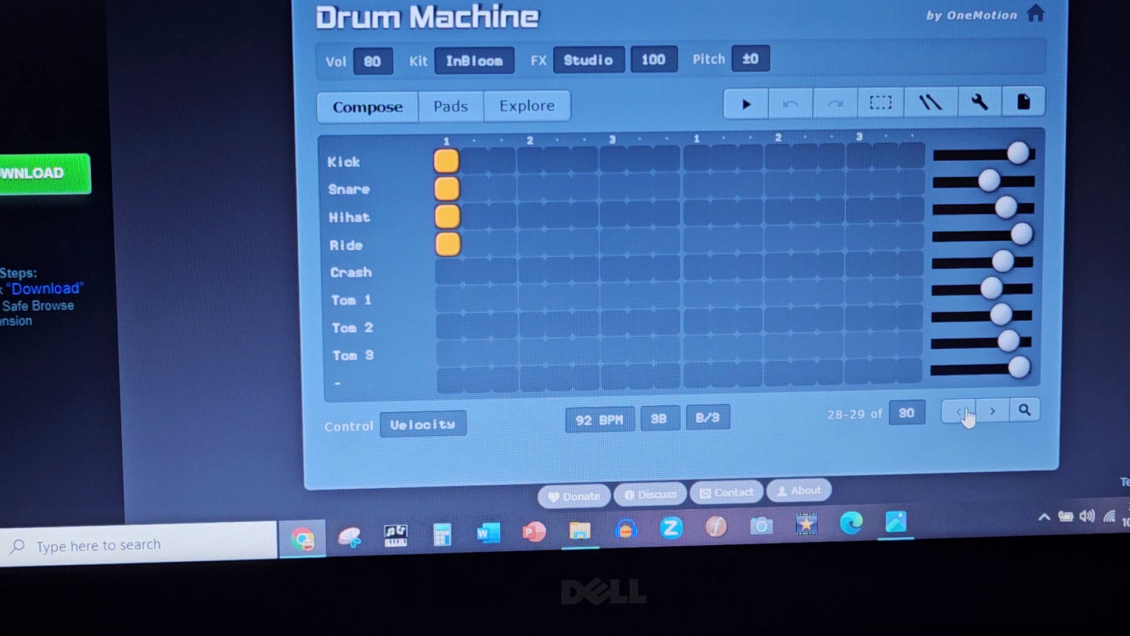
{"action": "left_click", "coordinate": [968, 414]}
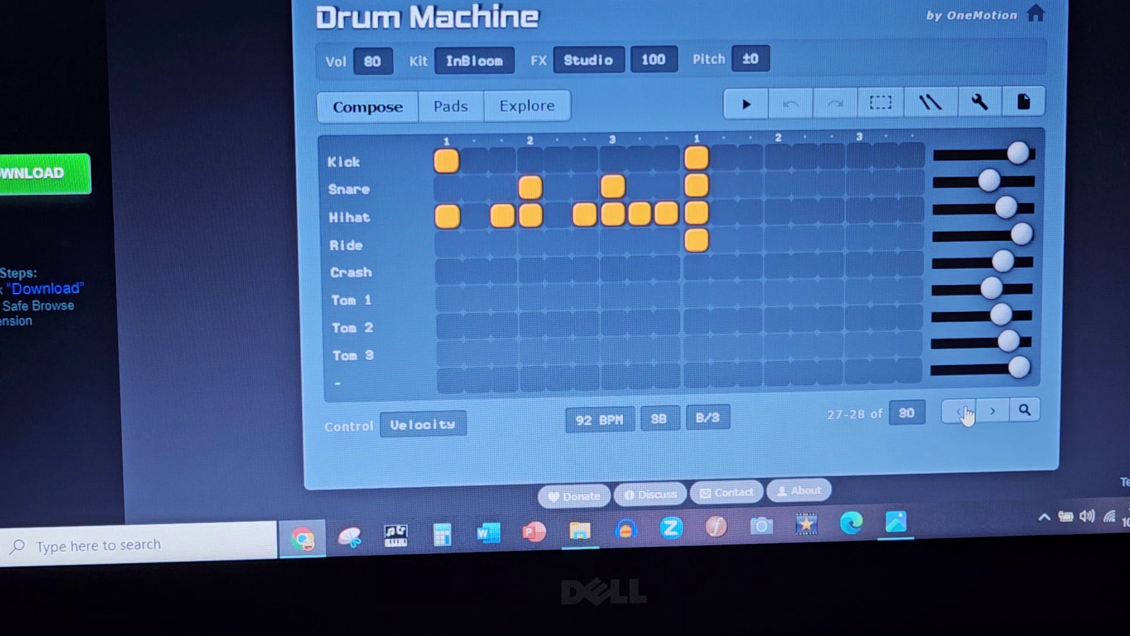
{"action": "left_click", "coordinate": [993, 414]}
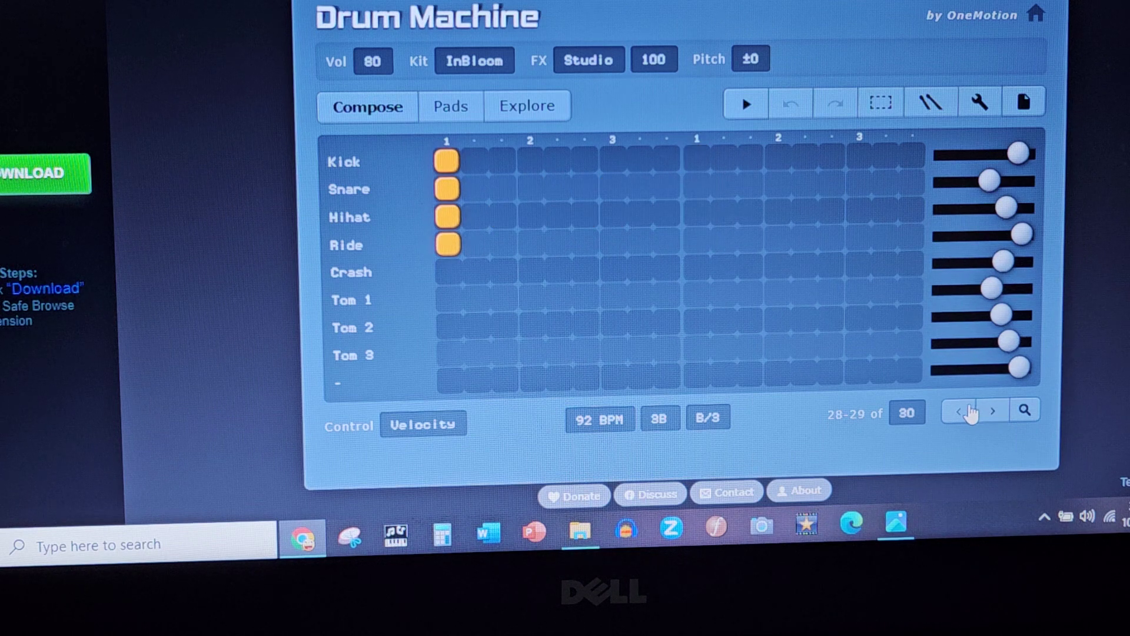
{"action": "left_click", "coordinate": [992, 413]}
{"action": "left_click", "coordinate": [969, 414]}
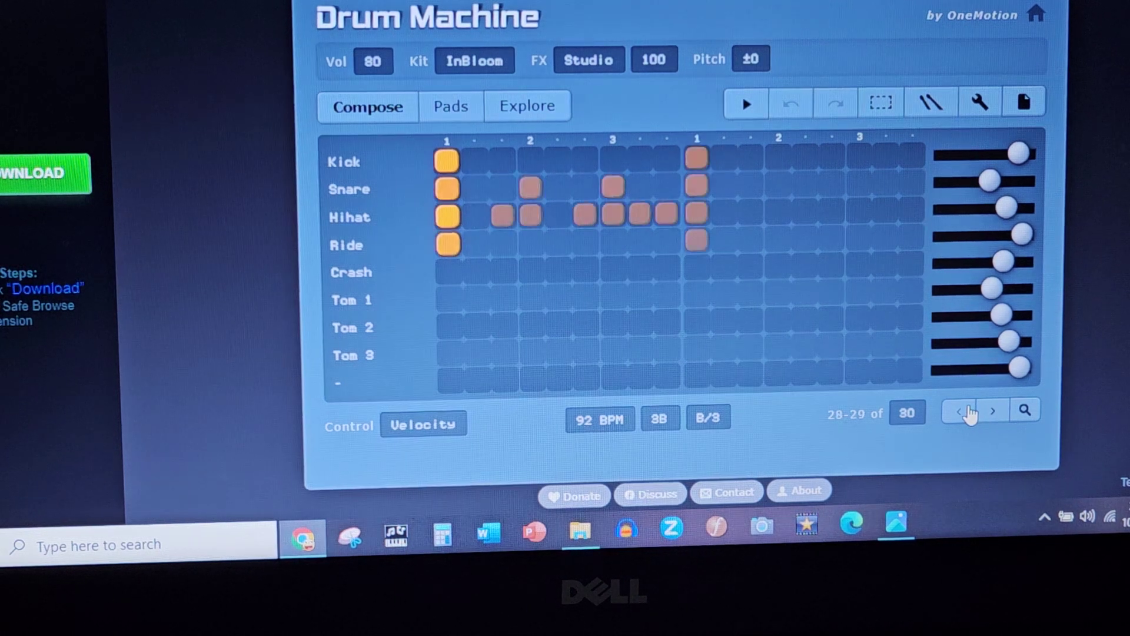
{"action": "left_click", "coordinate": [969, 413]}
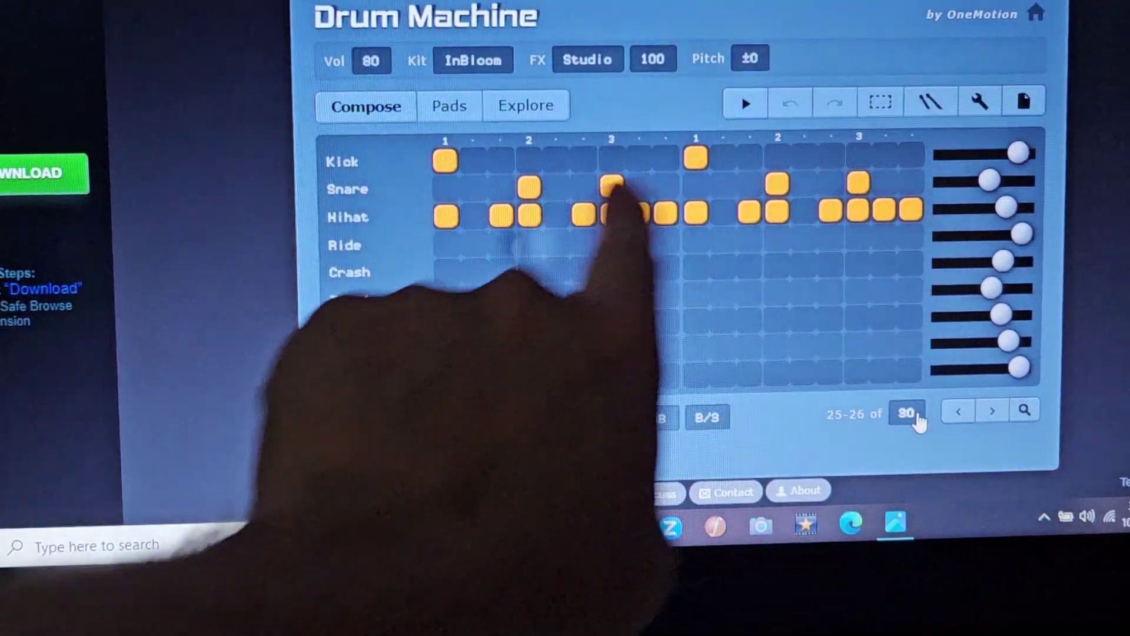
{"action": "left_click", "coordinate": [990, 411]}
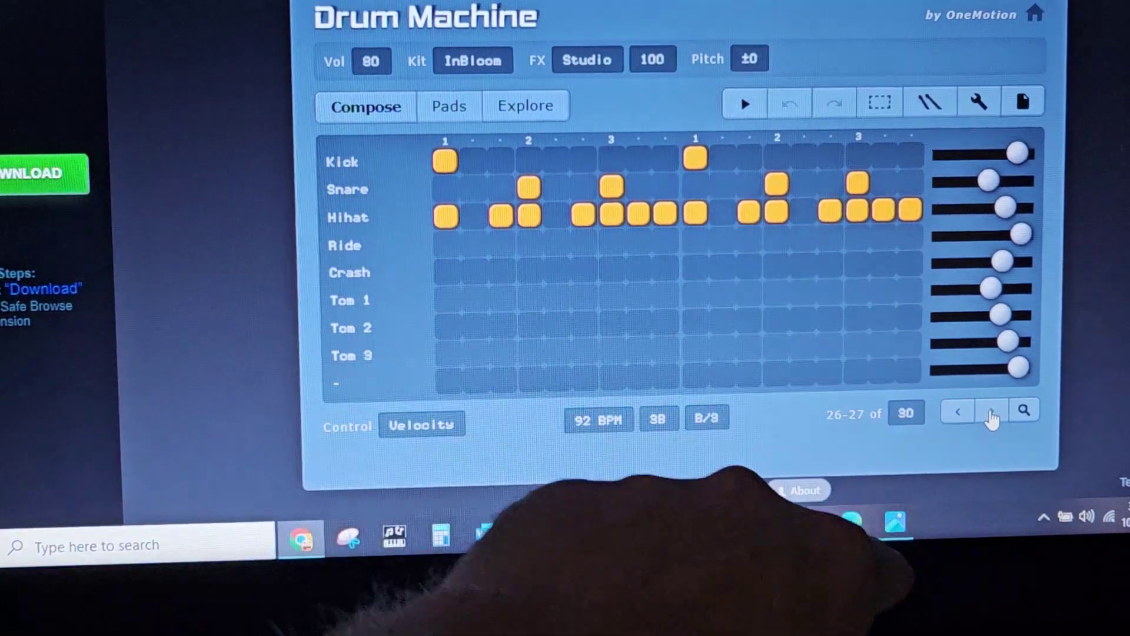
{"action": "left_click", "coordinate": [987, 414]}
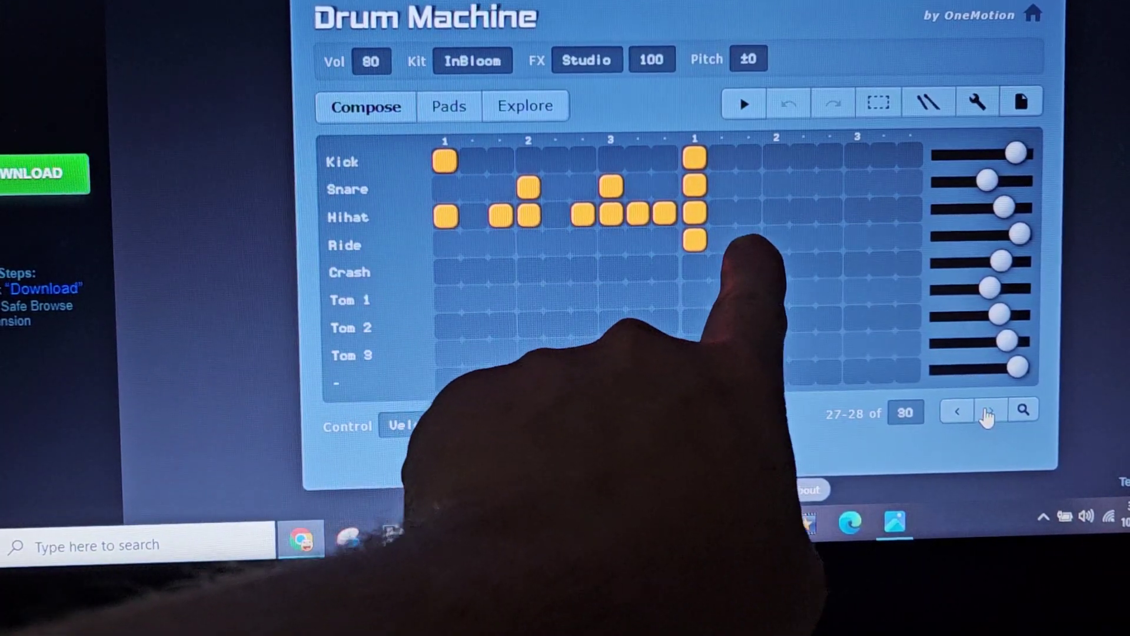
{"action": "left_click", "coordinate": [987, 415]}
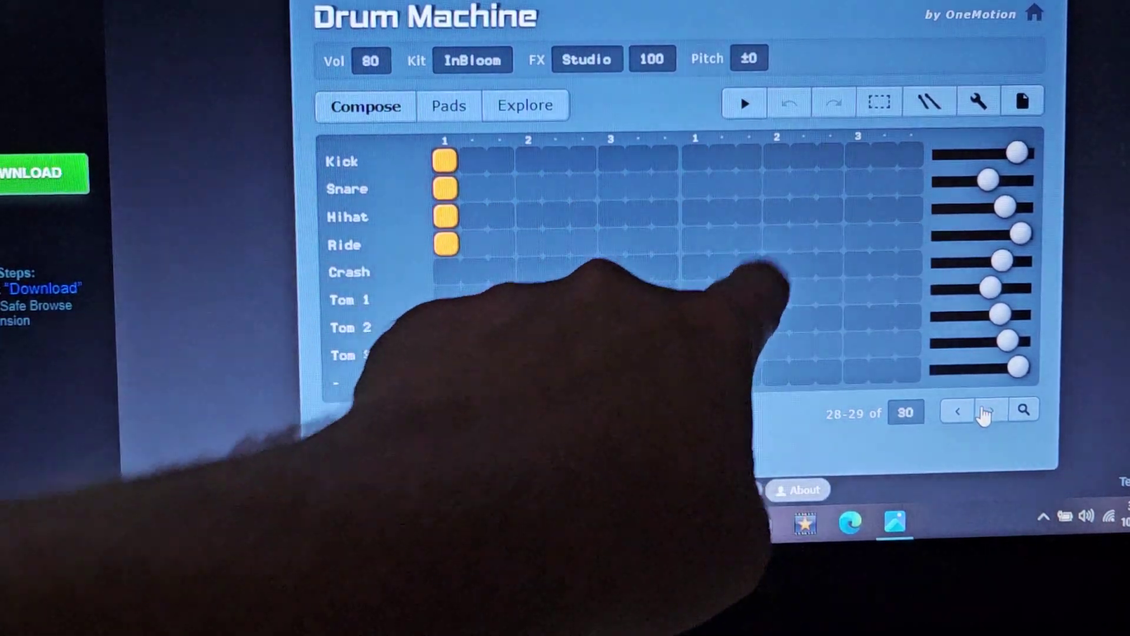
{"action": "left_click", "coordinate": [959, 413]}
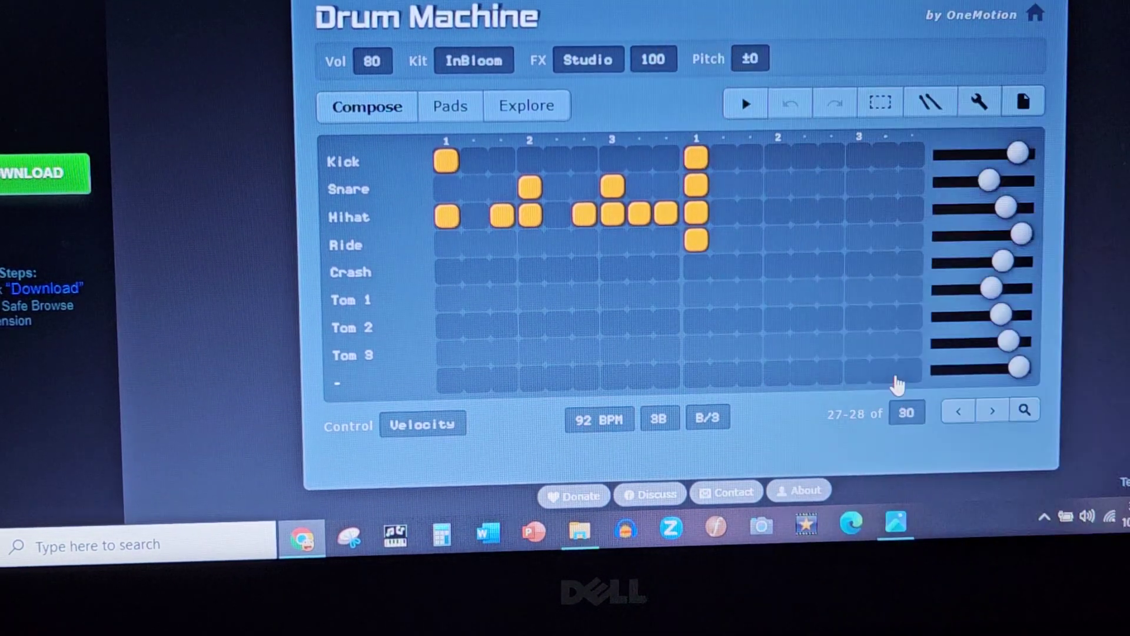
{"action": "left_click", "coordinate": [965, 412]}
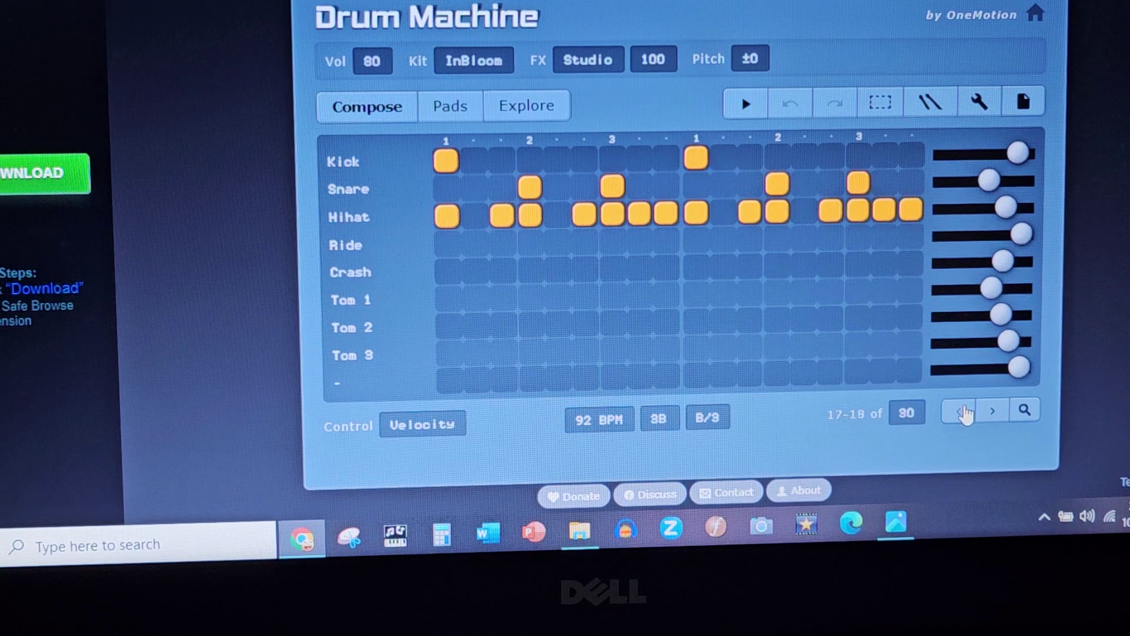
{"action": "left_click", "coordinate": [965, 413]}
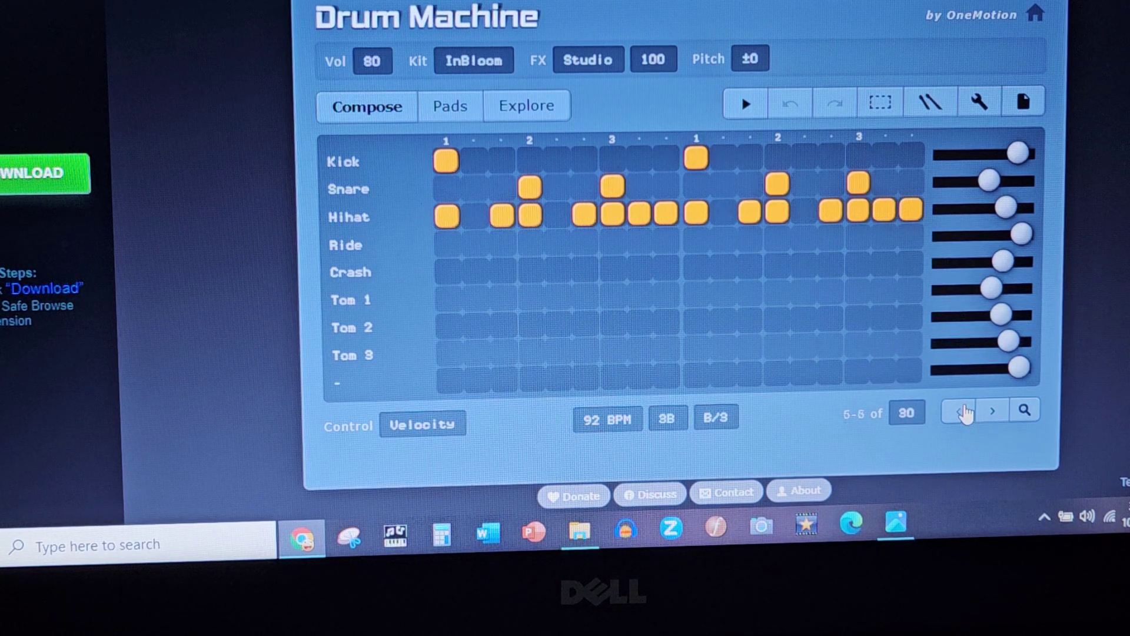
Step: Raise the drum volume to 88 and return to Chord Player
{"action": "left_click", "coordinate": [372, 60]}
{"action": "left_click", "coordinate": [689, 5]}
{"action": "key", "text": "ctrl+Tab"}
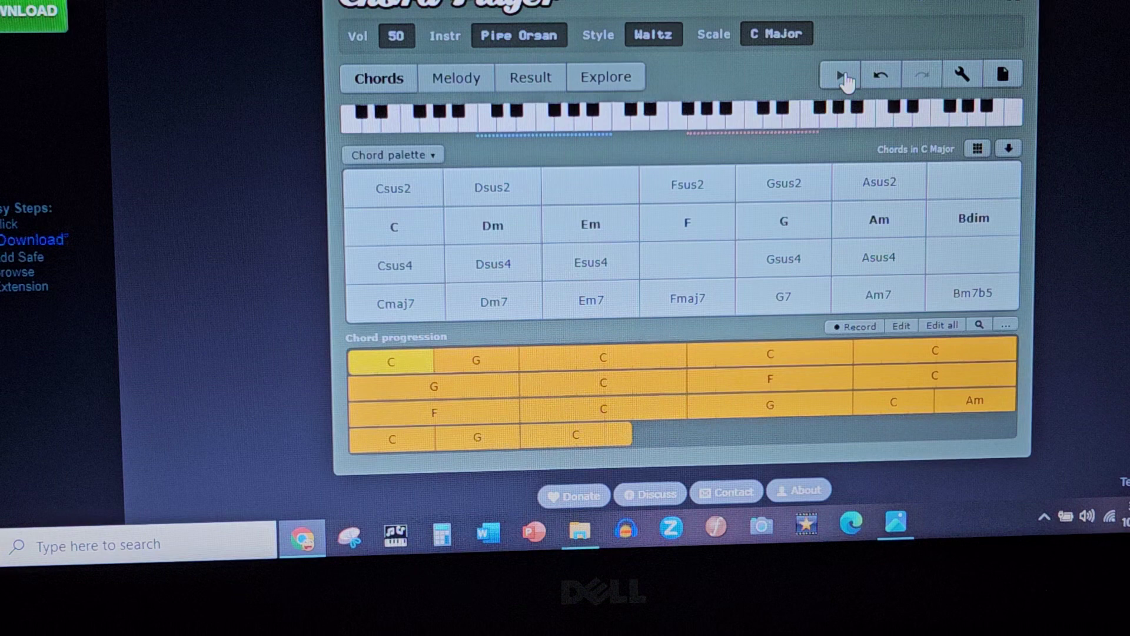
Step: Play the C major waltz progression from the beginning
{"action": "left_click", "coordinate": [841, 75]}
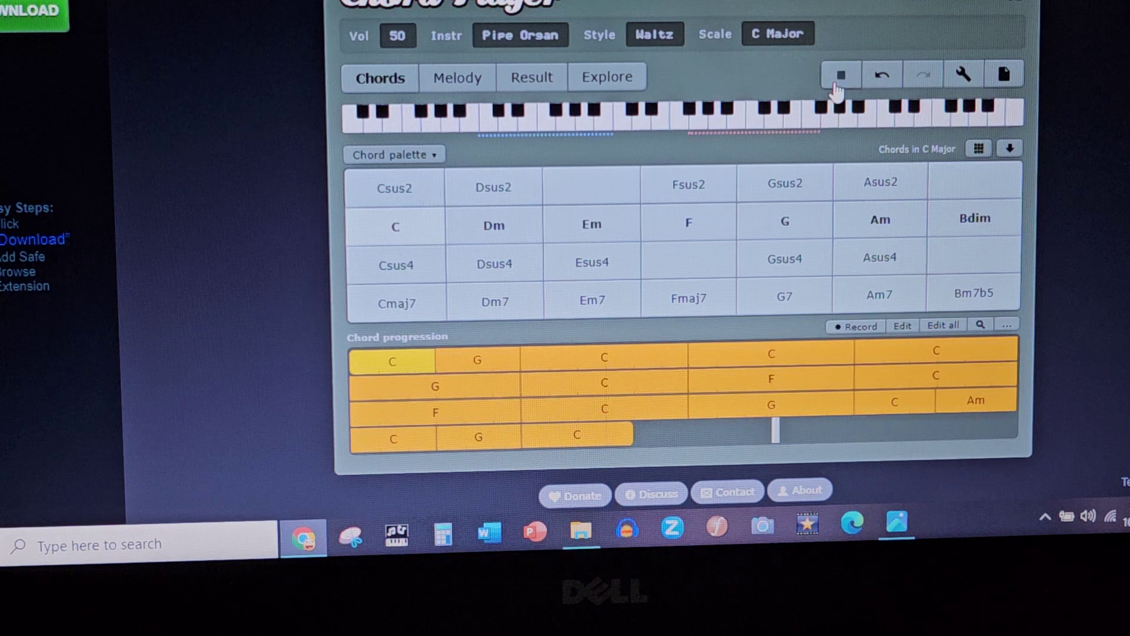
Step: Stop the chord progression playback
{"action": "left_click", "coordinate": [834, 78]}
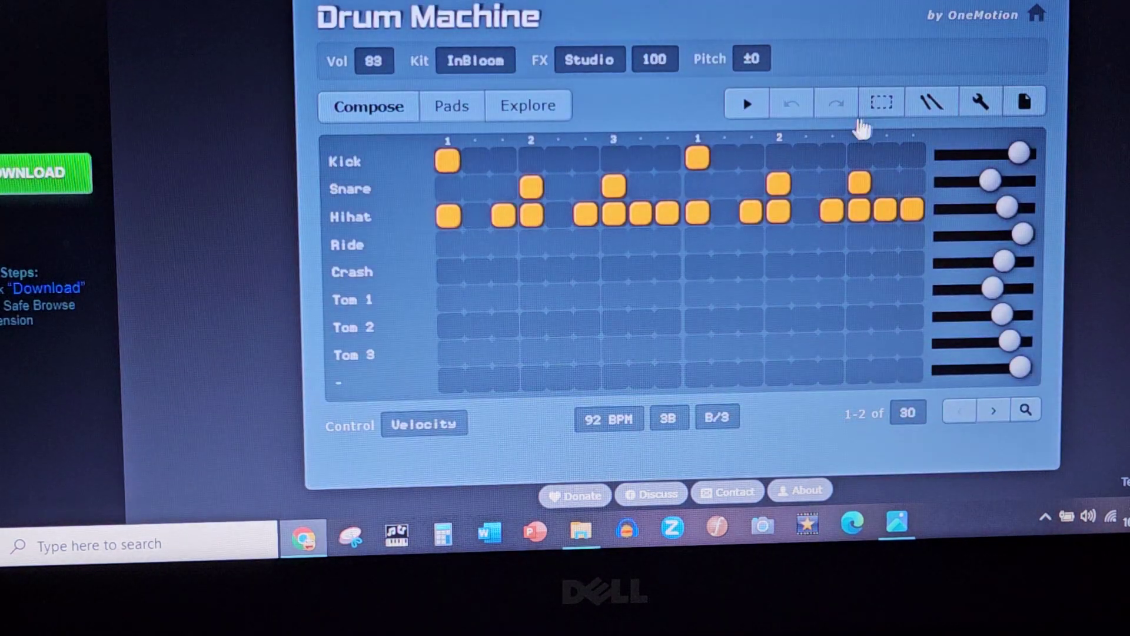